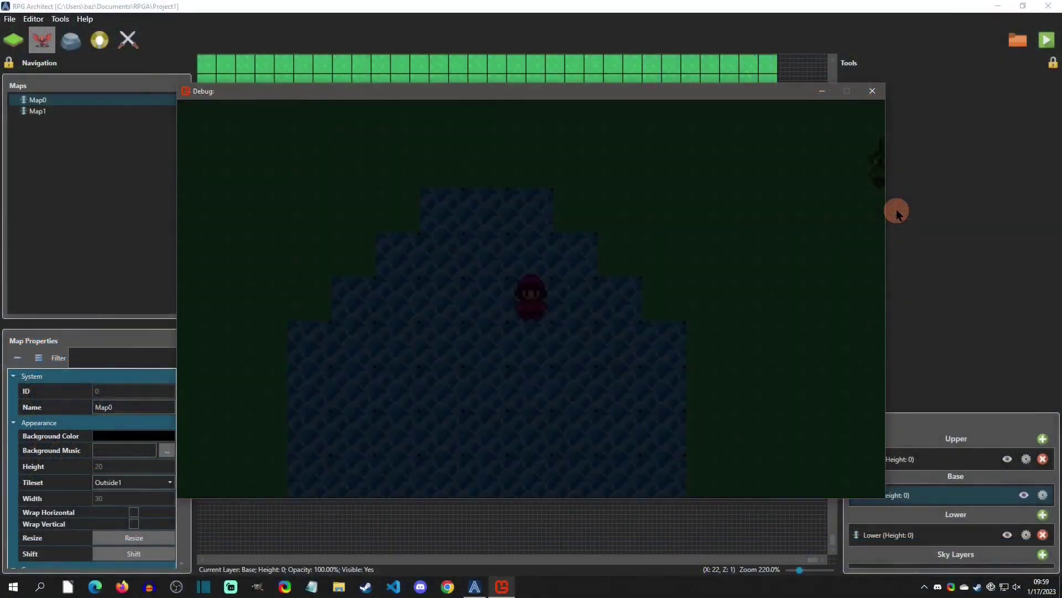
- In the playtest, walk the player up, right, down and left onto the teleport
key(Up)
key(Right)
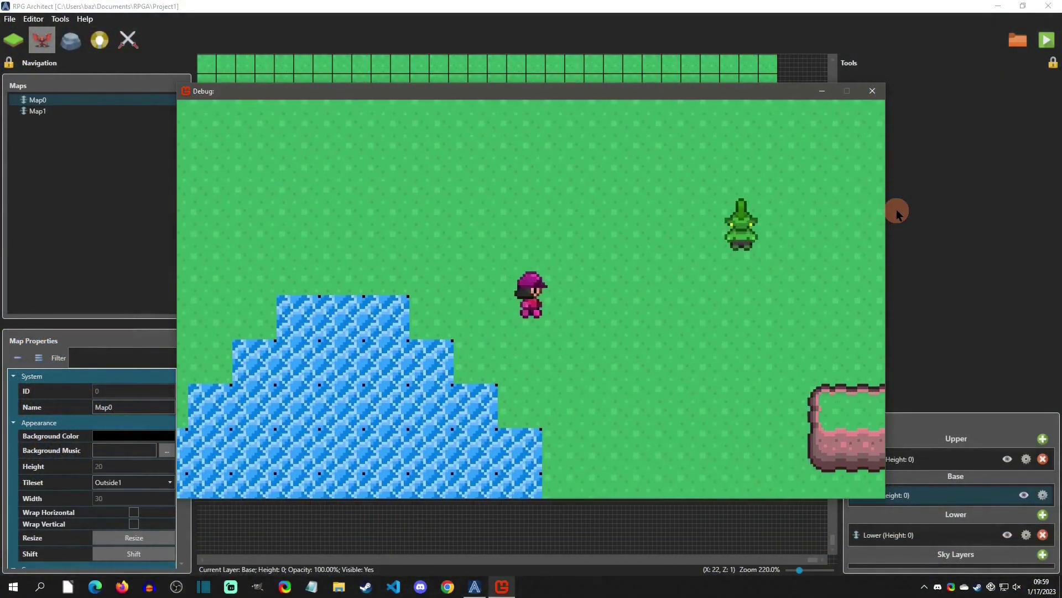
key(Down)
key(Left)
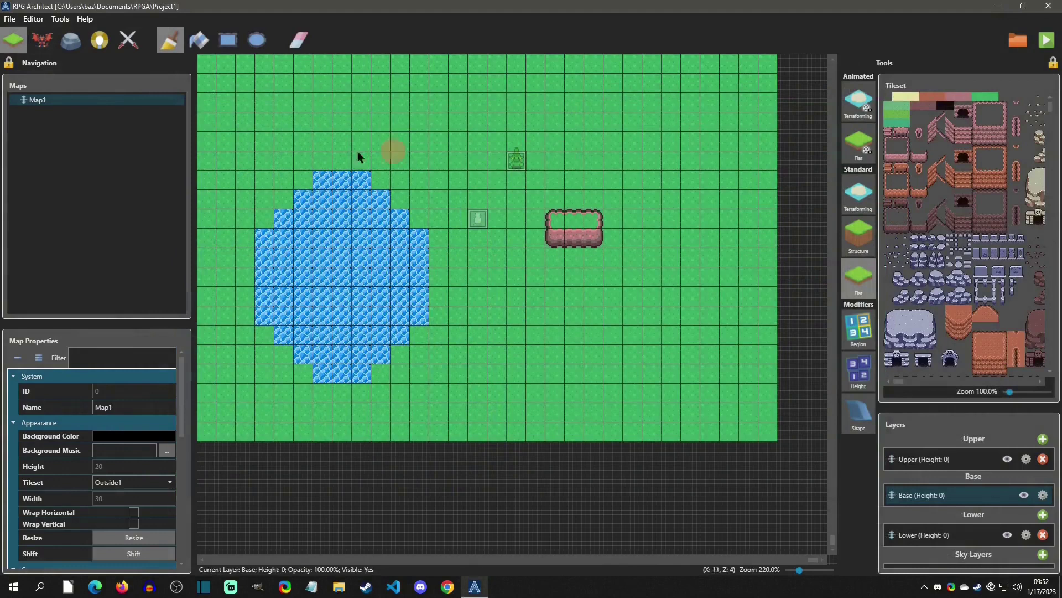
- Copy Map1 and paste it as a new map
right_click(38, 102)
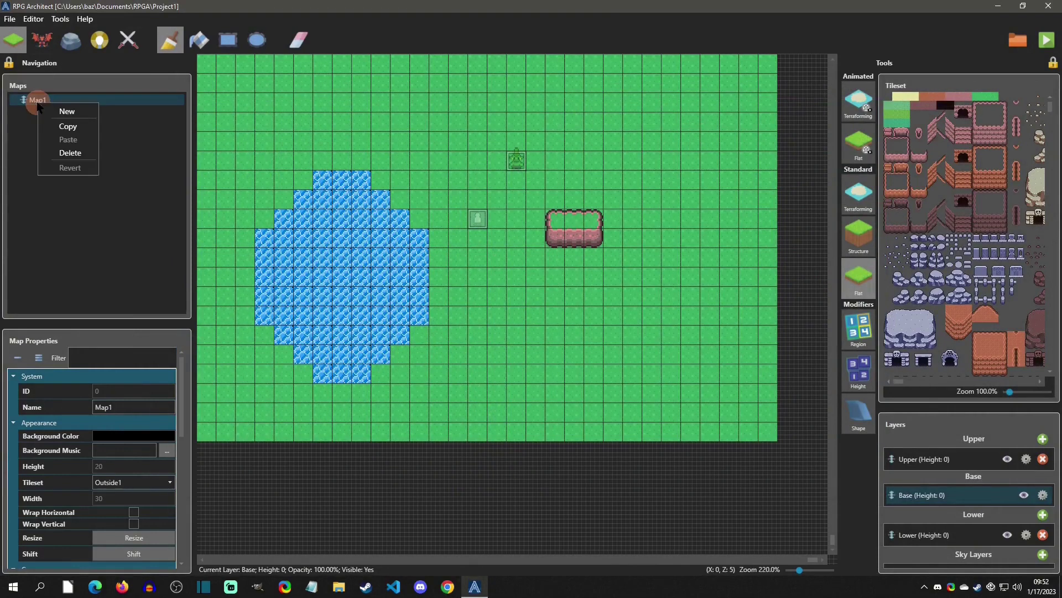
click(56, 126)
right_click(49, 156)
click(65, 191)
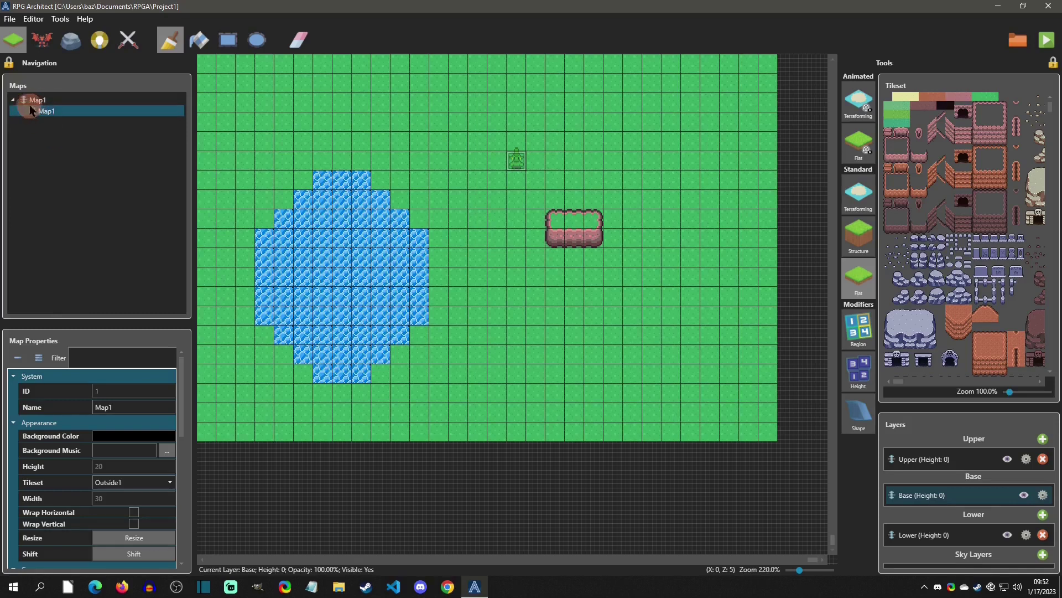
- Drag the pasted copy to the top level, rename it Map2, and save with Ctrl+S
click(34, 102)
click(33, 115)
drag(33, 115, 33, 178)
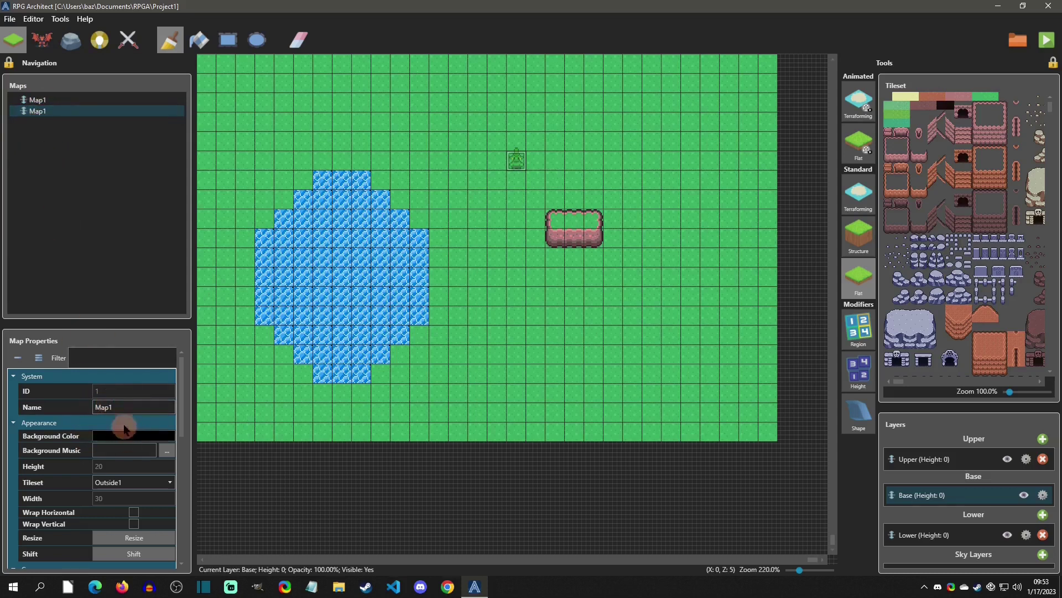
click(130, 408)
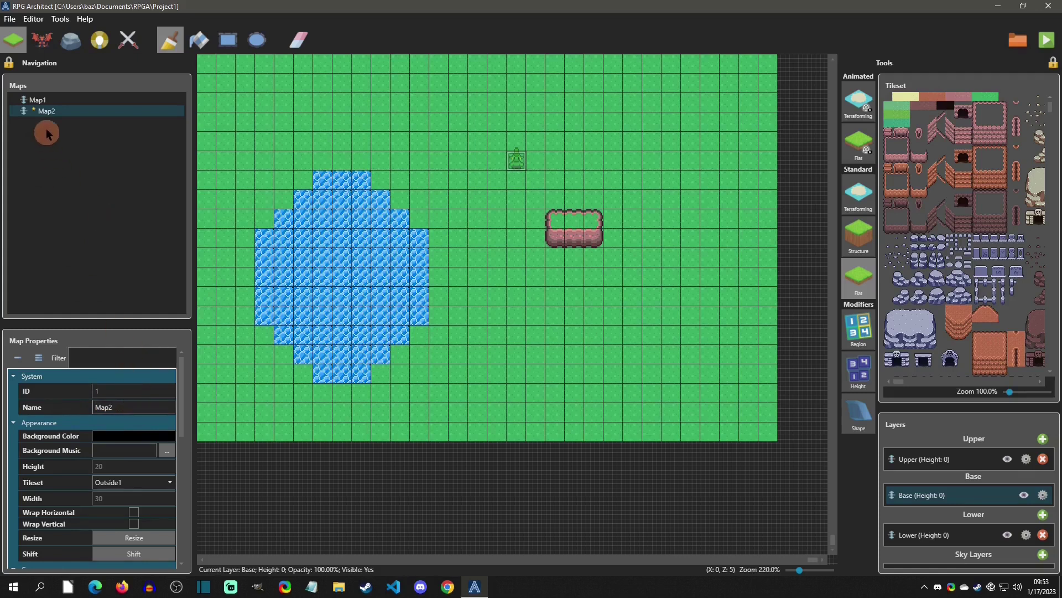
click(45, 109)
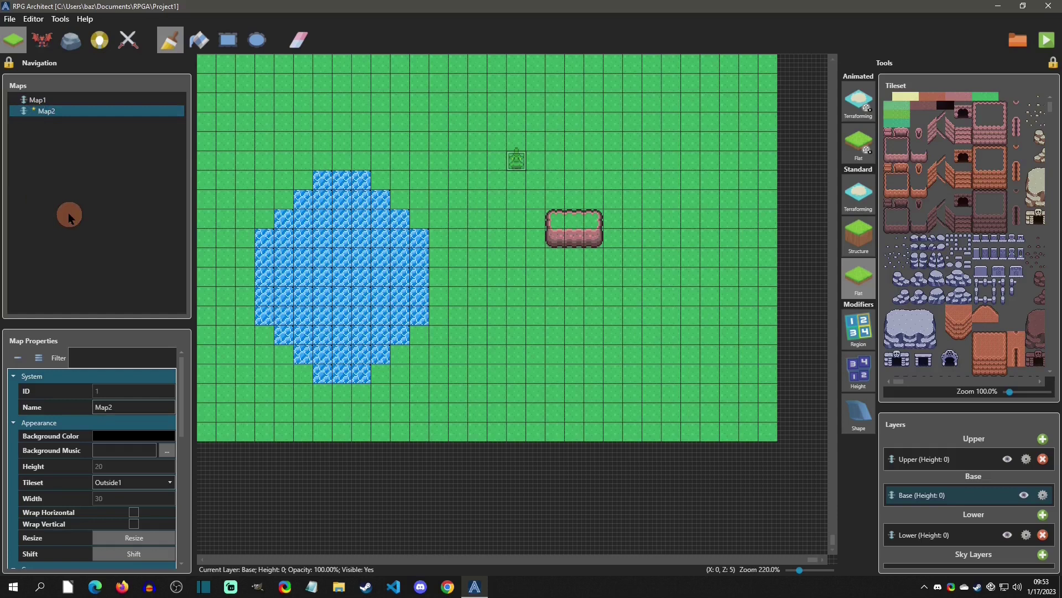
key(ctrl+s)
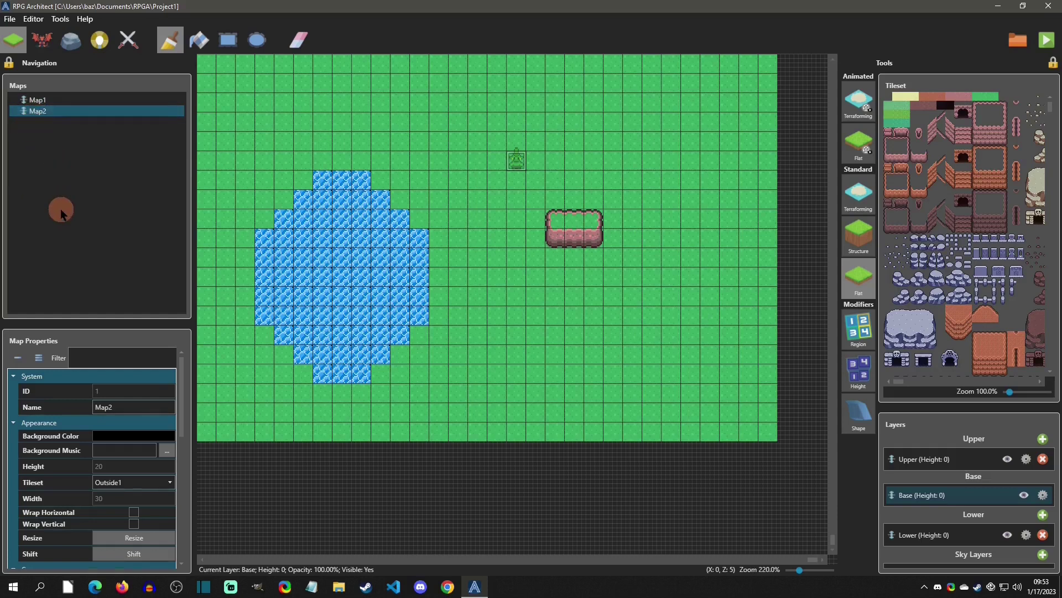
- Rename the original Map1 to Map0, then begin renaming Map2 to Map1
click(36, 100)
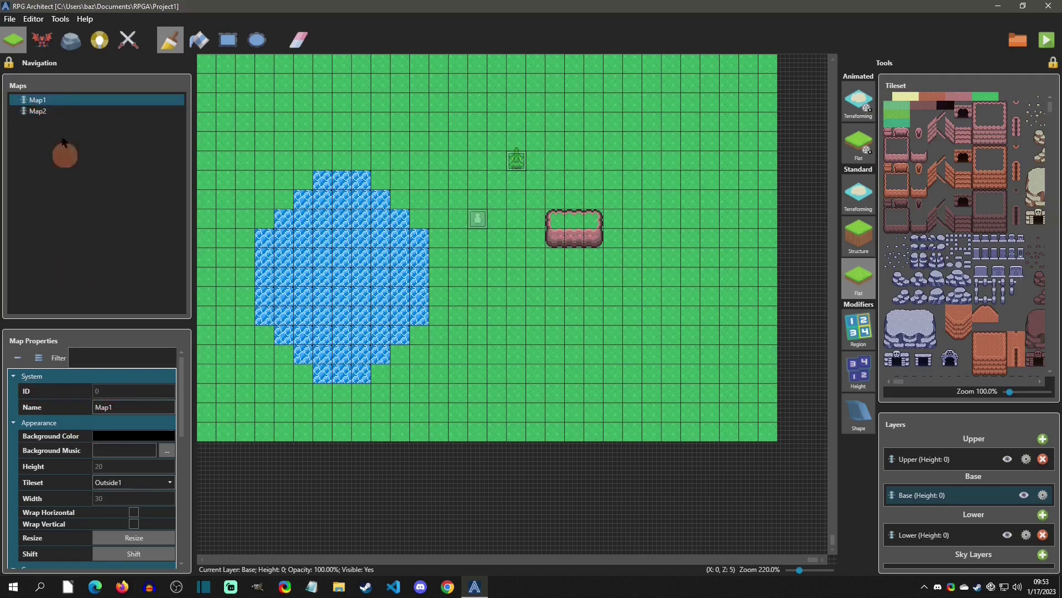
click(43, 110)
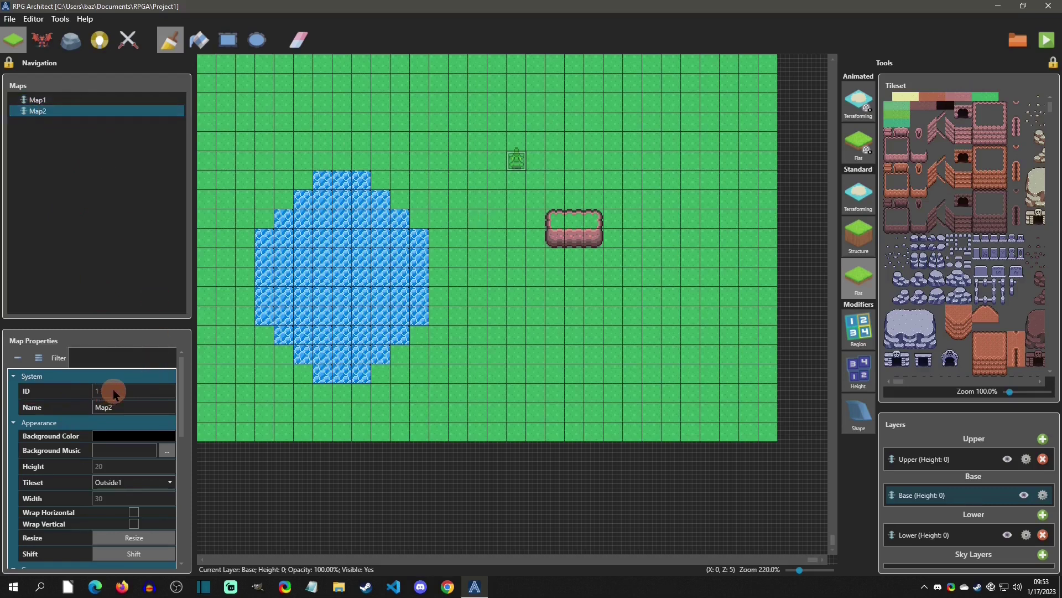
click(39, 99)
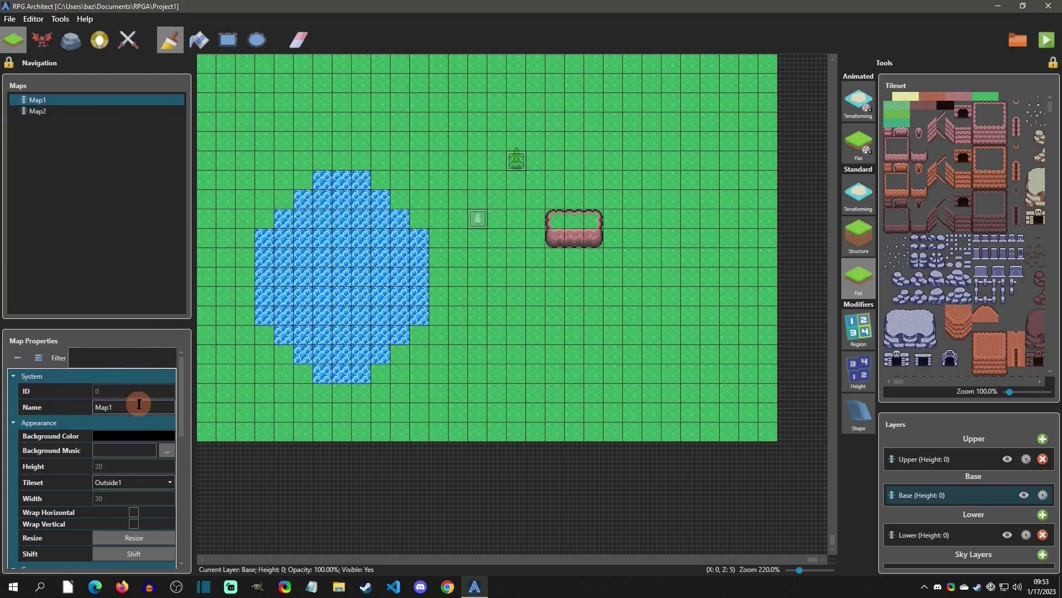
click(137, 407)
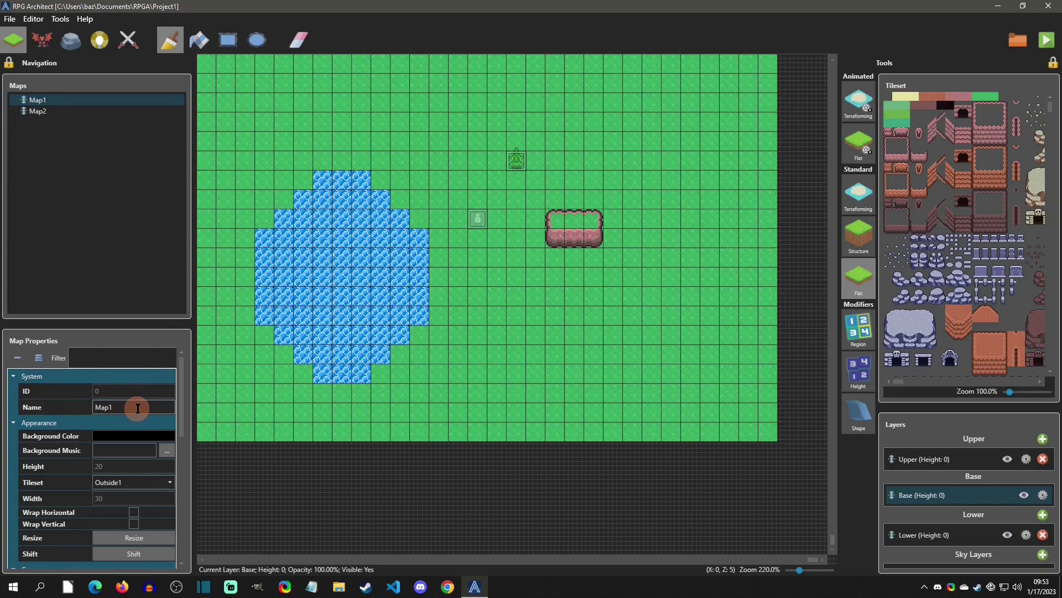
text(0)
key(Return)
key(Down)
click(128, 406)
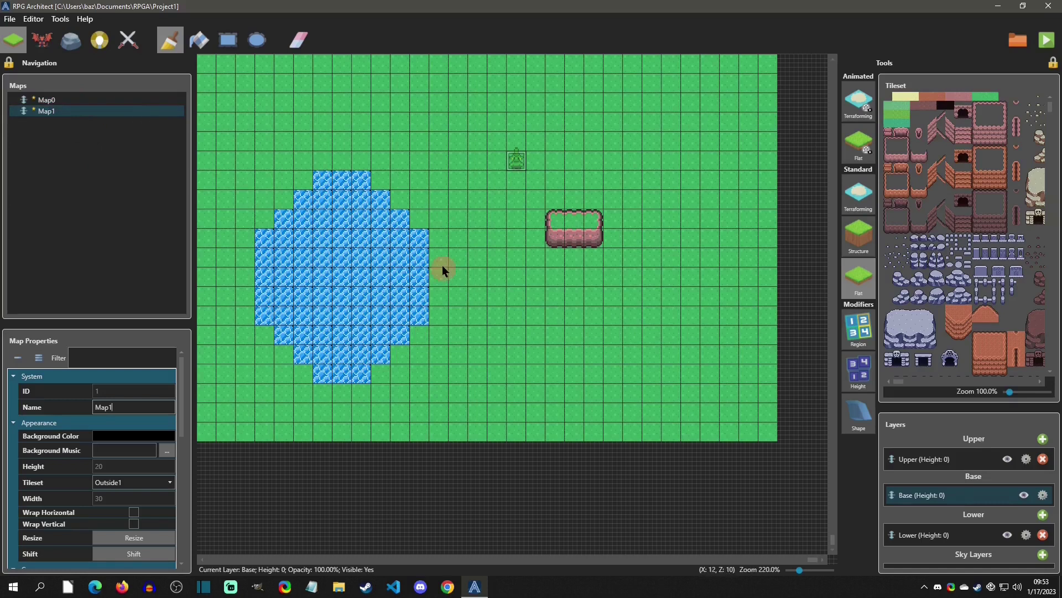
- On Map0's Entities layer, open the entity at 14, 13 and name it 'Transfer to Map'
click(47, 100)
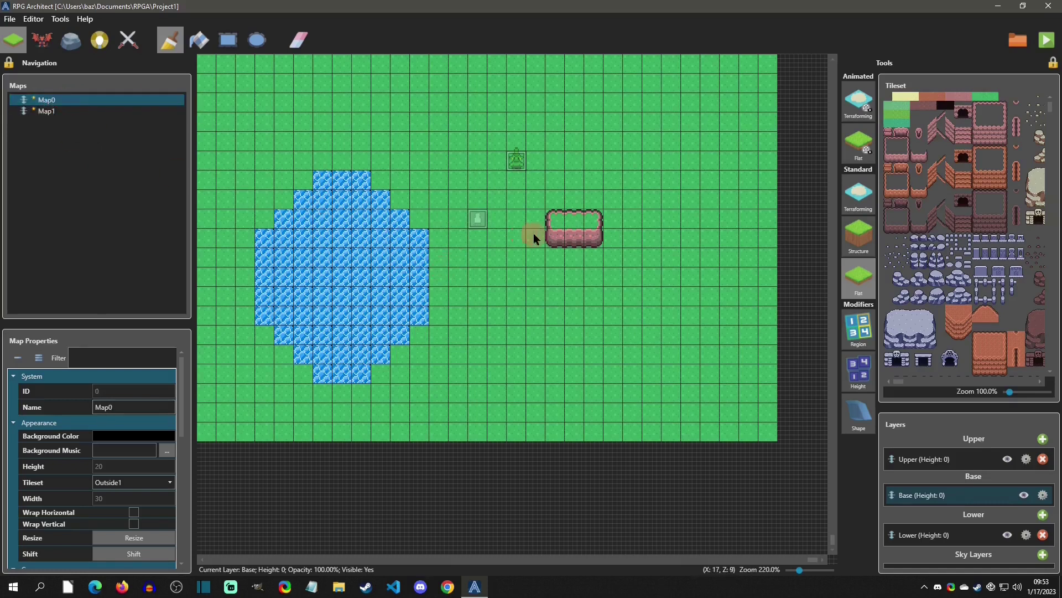
click(41, 40)
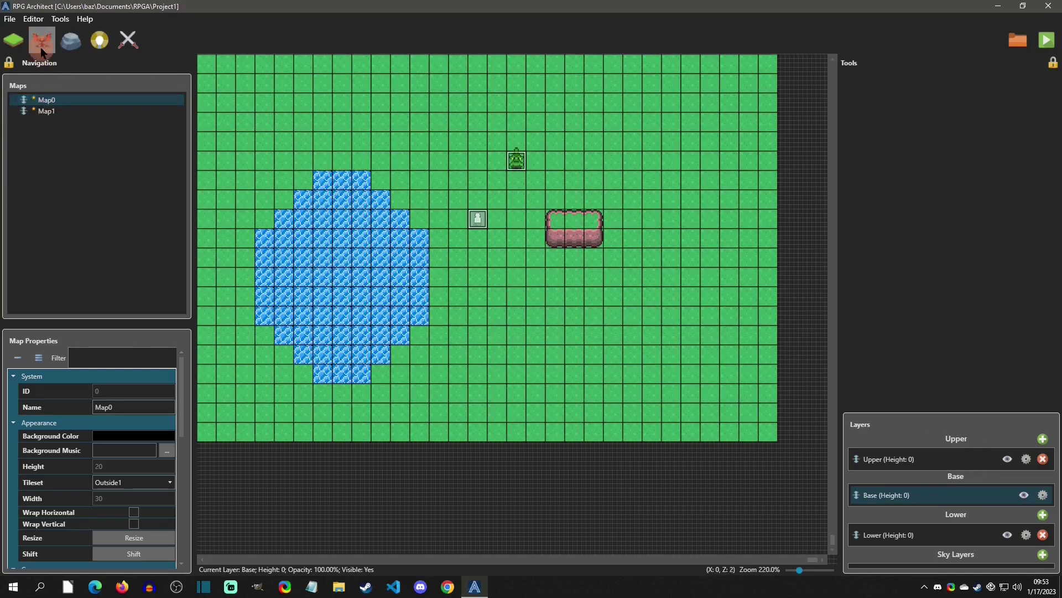
double_click(480, 317)
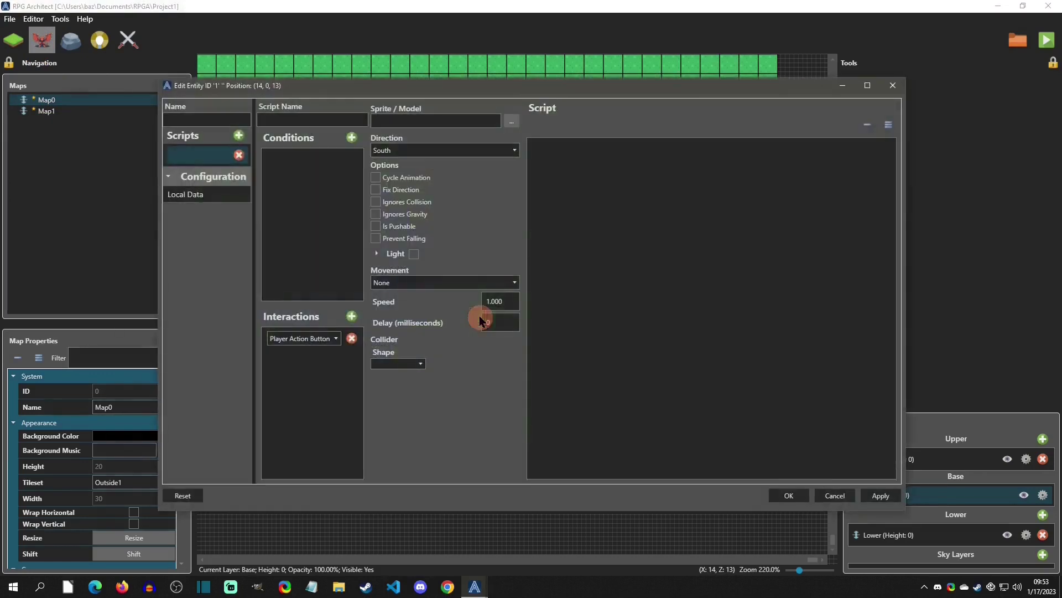
click(303, 119)
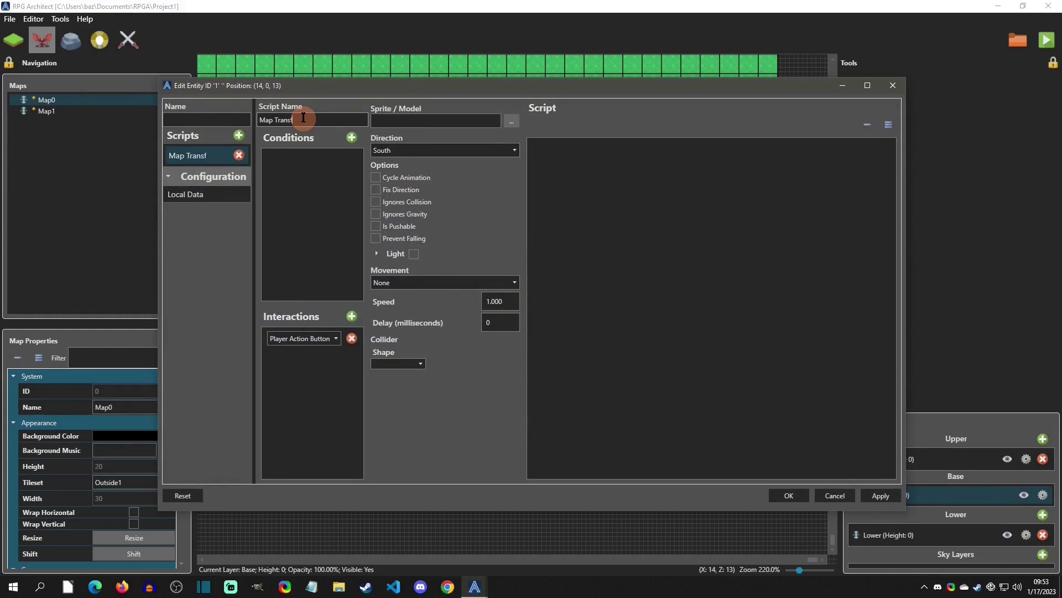
click(217, 120)
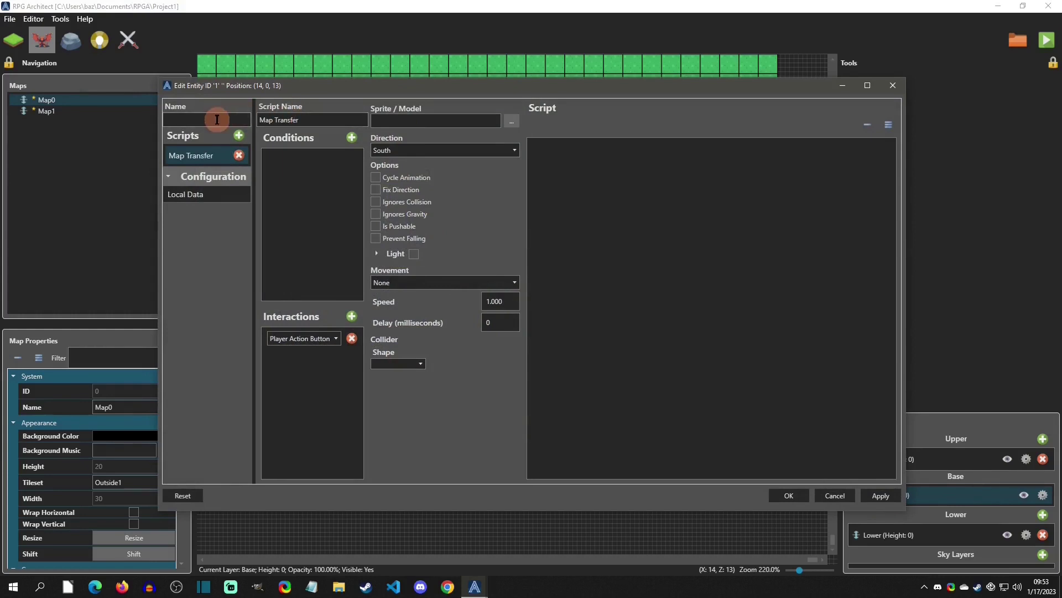
text(Transfer to Map)
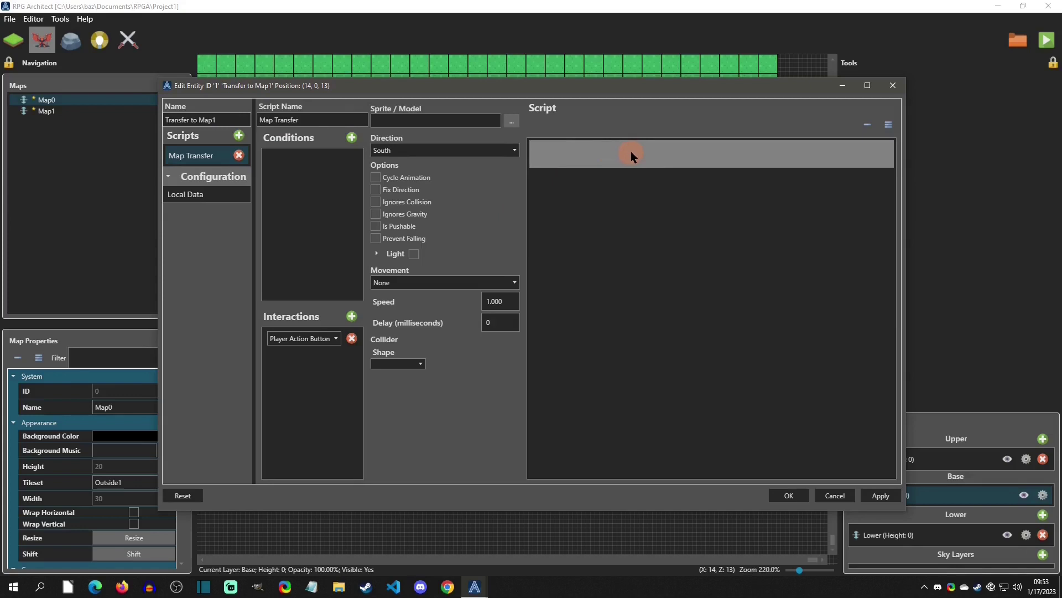
- Add a Teleport command to the entity's script
click(630, 154)
right_click(630, 154)
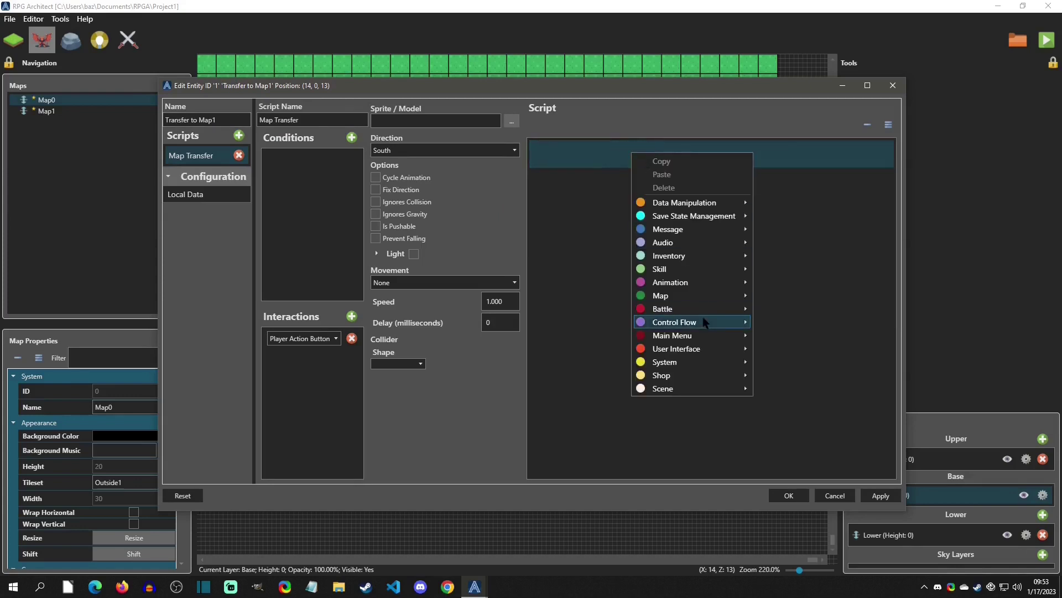
mouse_move(672, 295)
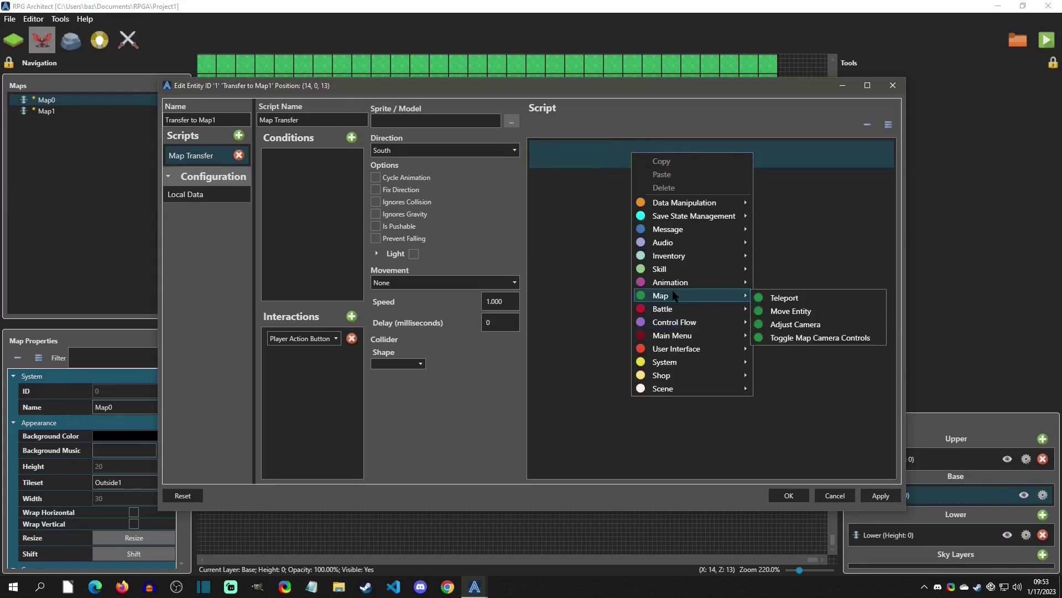
click(818, 302)
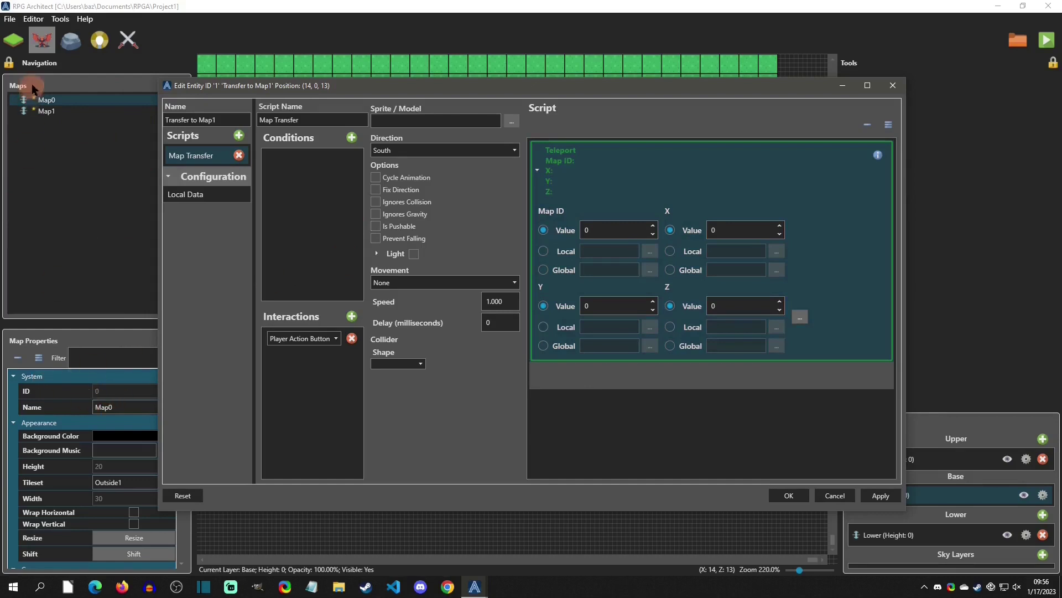
click(44, 110)
click(328, 182)
- Set the teleport destination to Map ID 1, X 8, Z 8
click(582, 240)
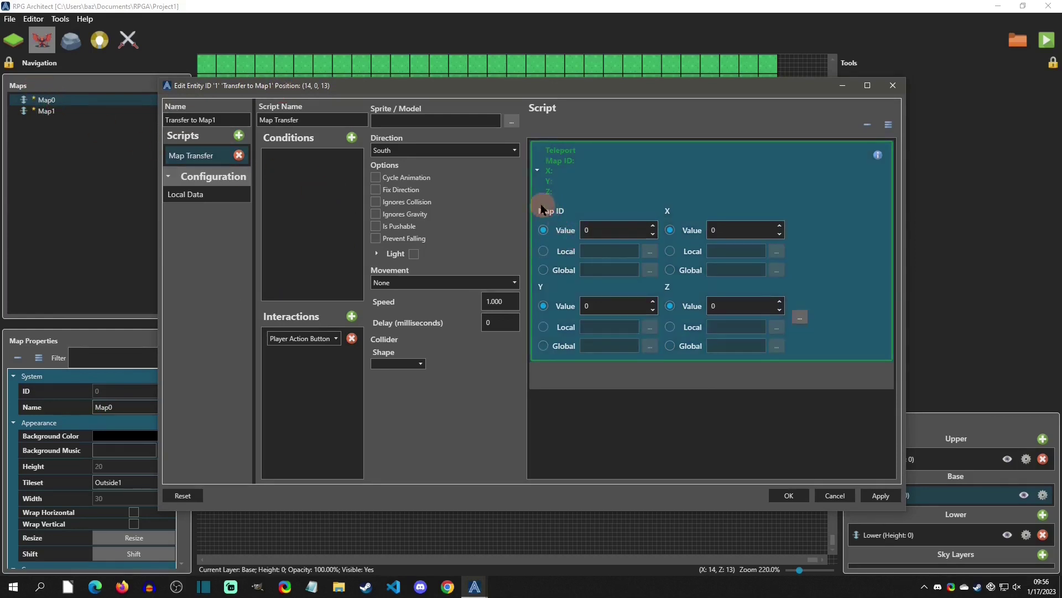
click(605, 230)
text(1)
double_click(712, 230)
text(8)
double_click(715, 304)
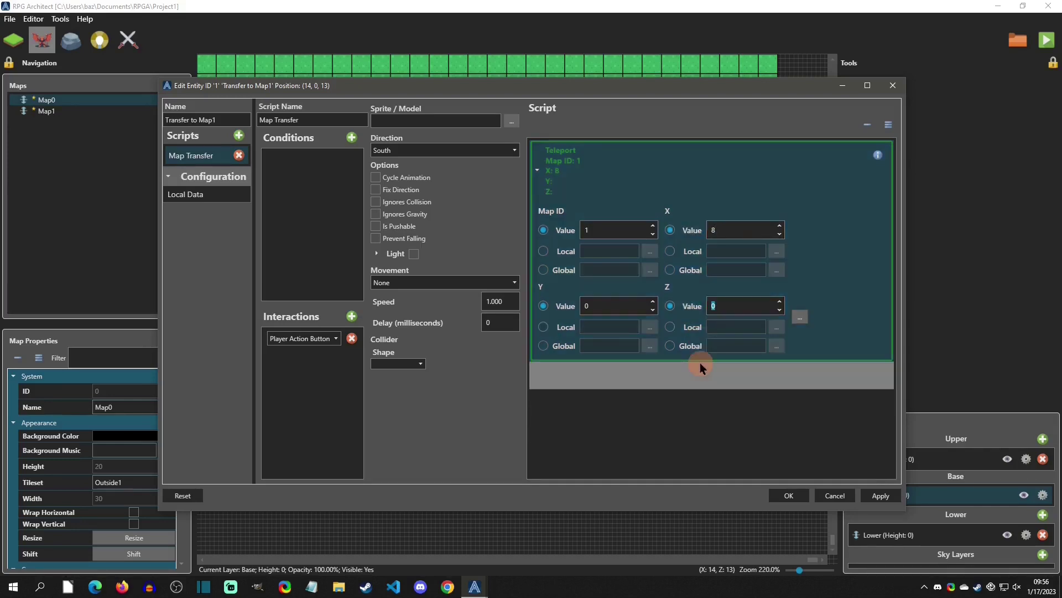
text(8)
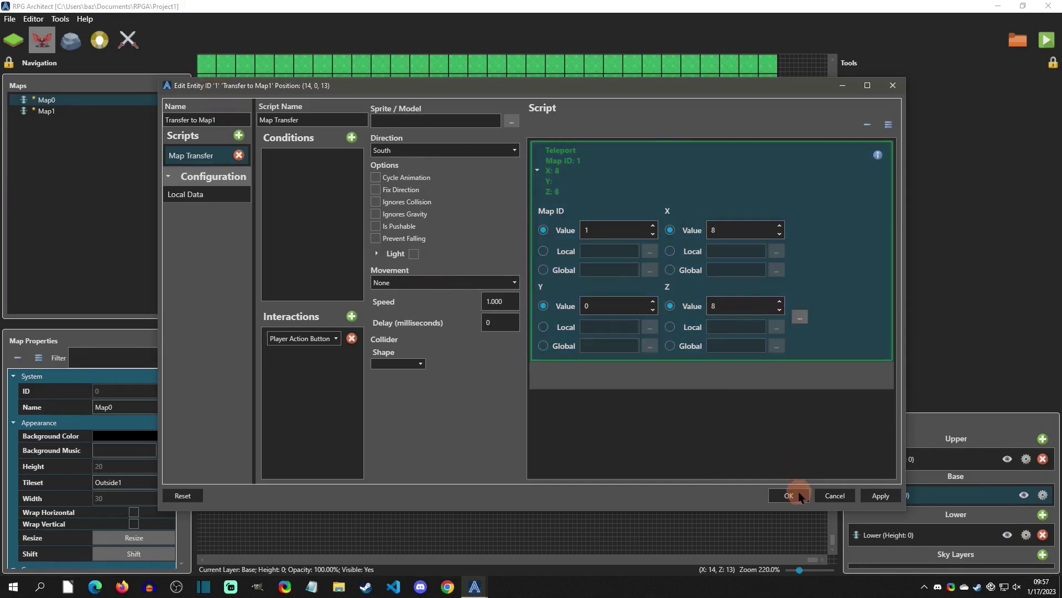
- Set Interactions to Player Touches Entity and confirm the entity with OK
click(310, 339)
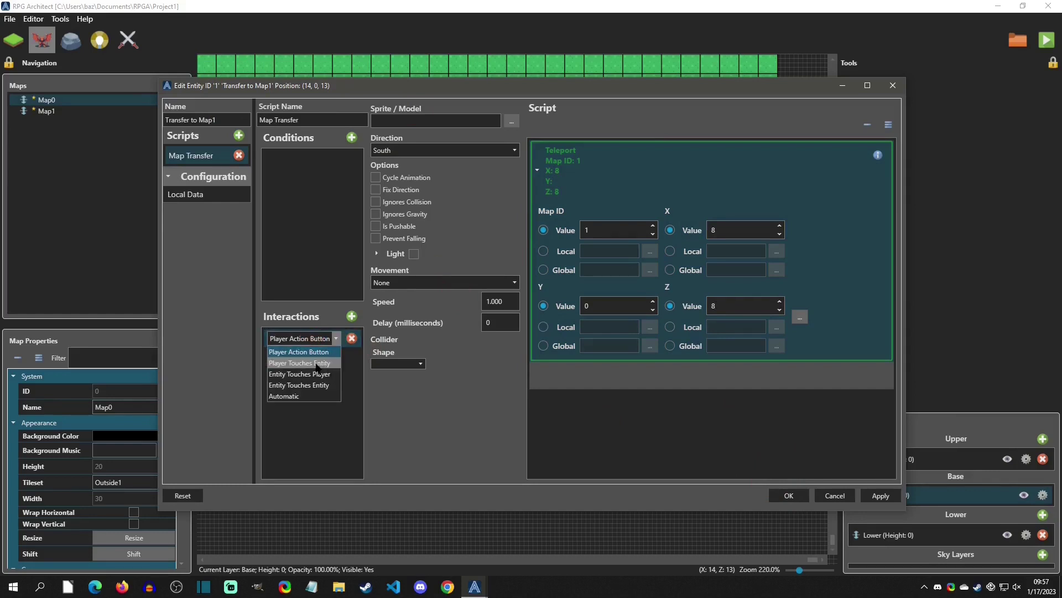
click(323, 363)
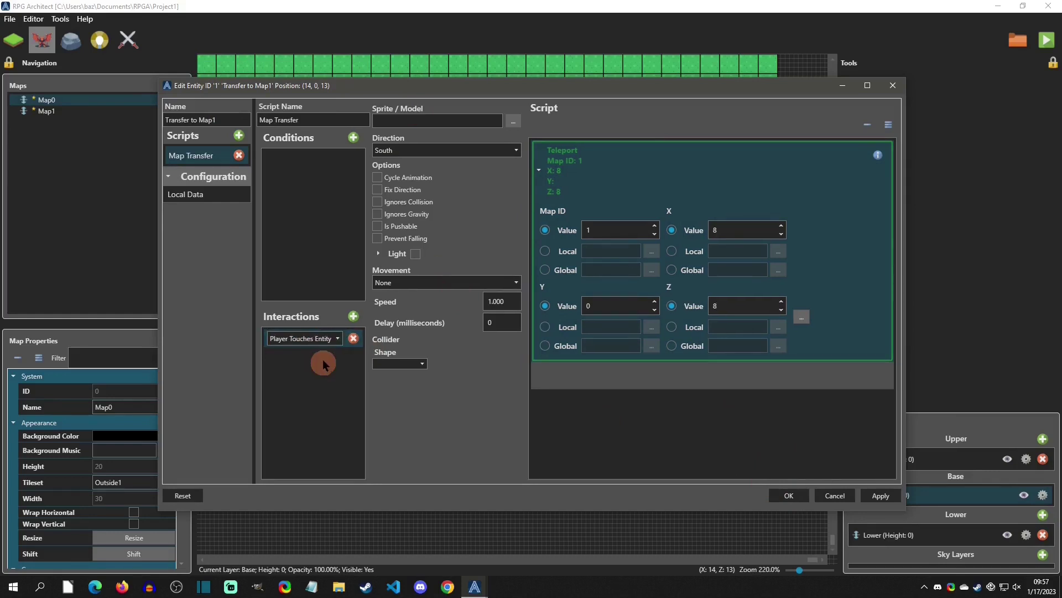
click(562, 304)
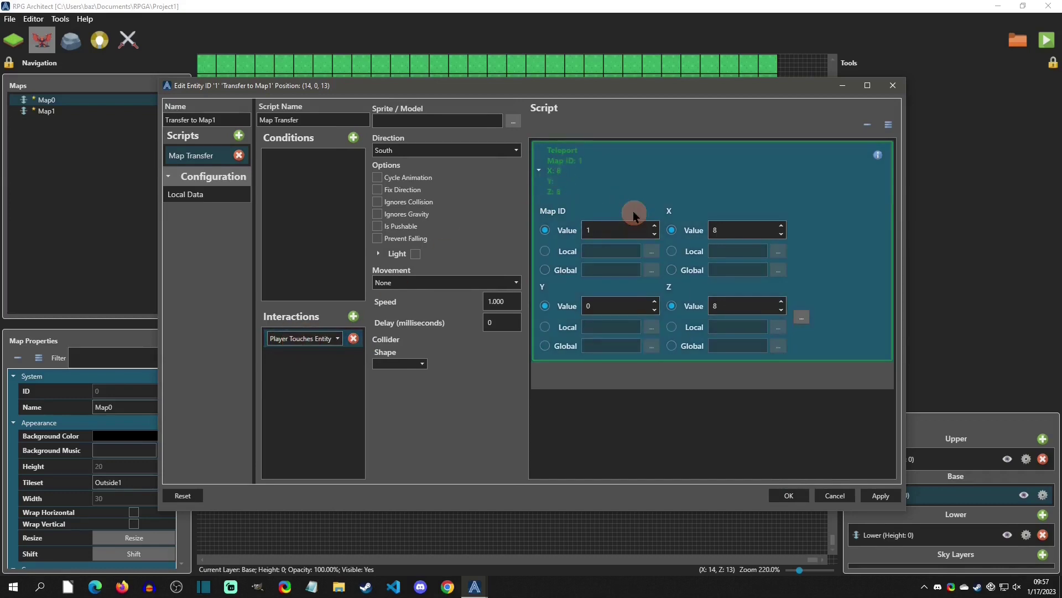
click(788, 494)
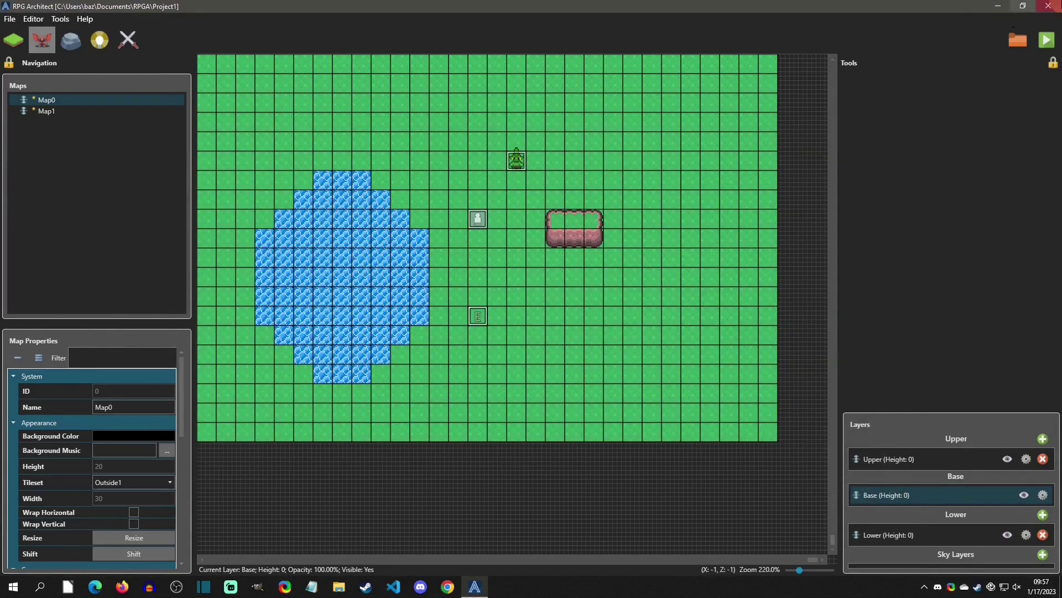
- Playtest, walking the player through the teleport into Map1, then close and open Map1
click(1047, 40)
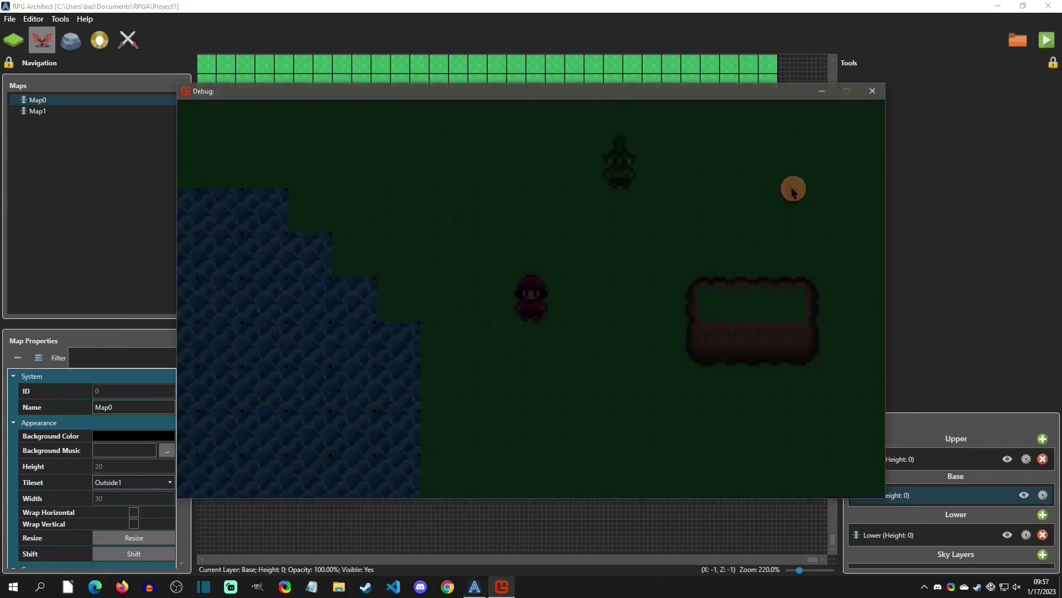
key(Down)
key(Down)
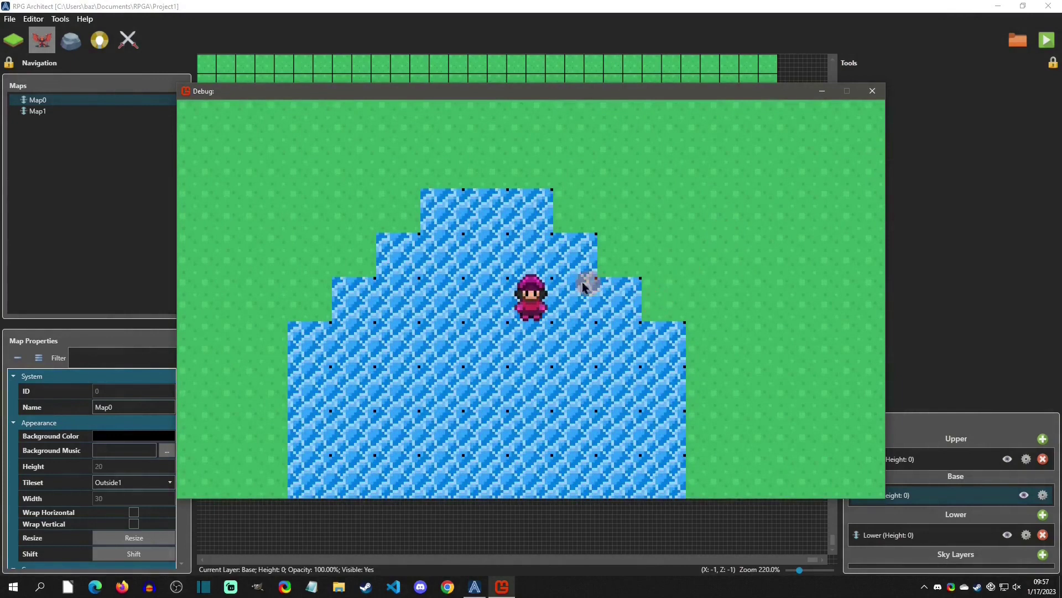
key(Right)
key(Right)
key(Down)
click(873, 91)
click(39, 111)
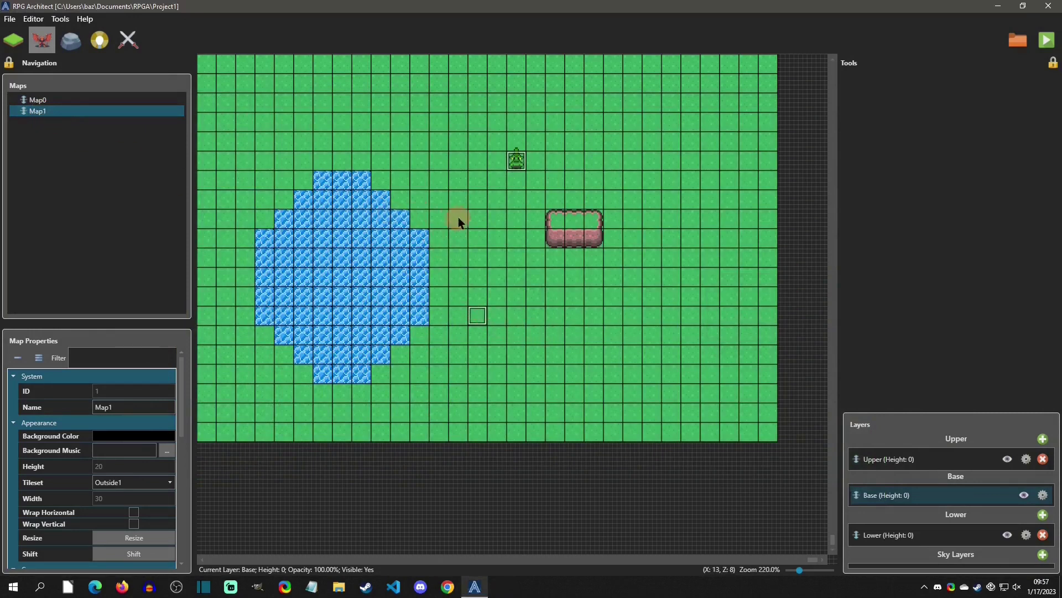
- Create a new entity on tile 11, 8 with a Teleport script command
double_click(417, 218)
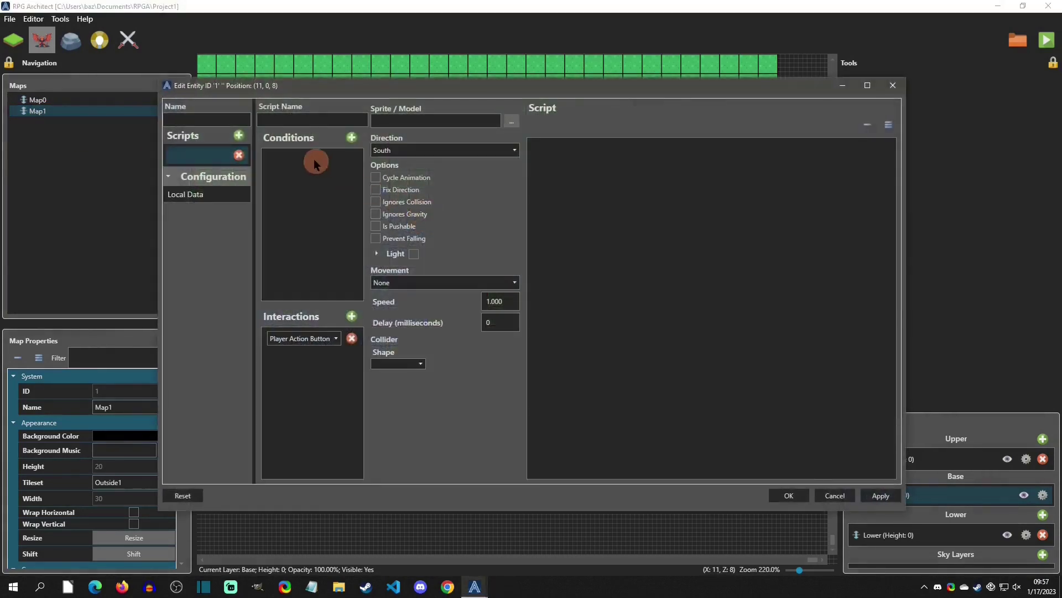
click(642, 158)
right_click(620, 151)
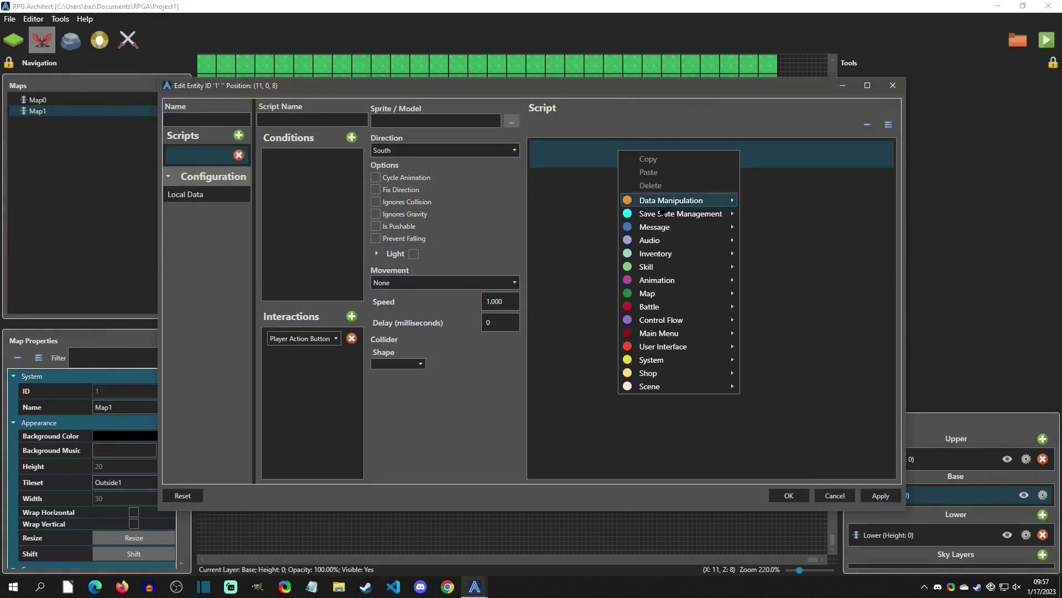
mouse_move(664, 232)
mouse_move(665, 294)
click(774, 295)
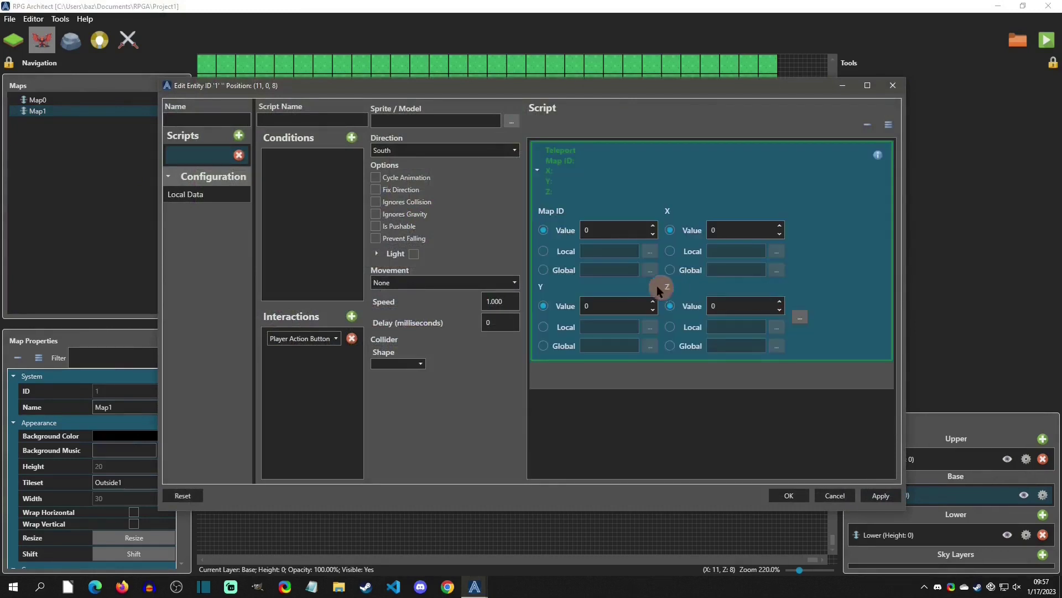
- Set the teleport to X 12, Z 12, triggered when the player touches the entity
double_click(729, 233)
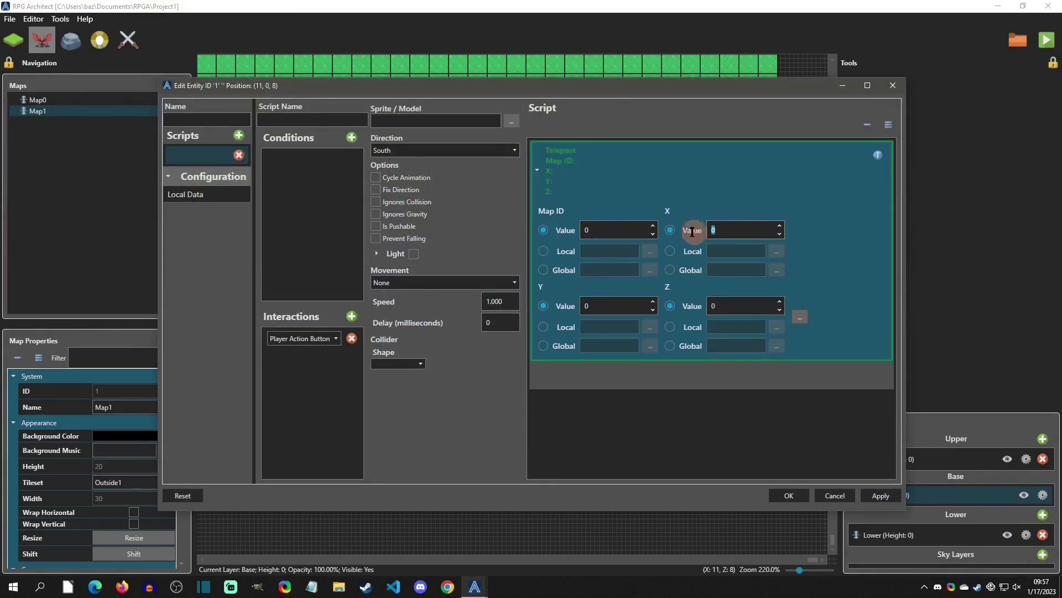
text(12)
double_click(719, 306)
text(12)
click(303, 338)
click(299, 360)
- Confirm the new teleport entity, then playtest with F5, walking down, right, right and up
click(789, 495)
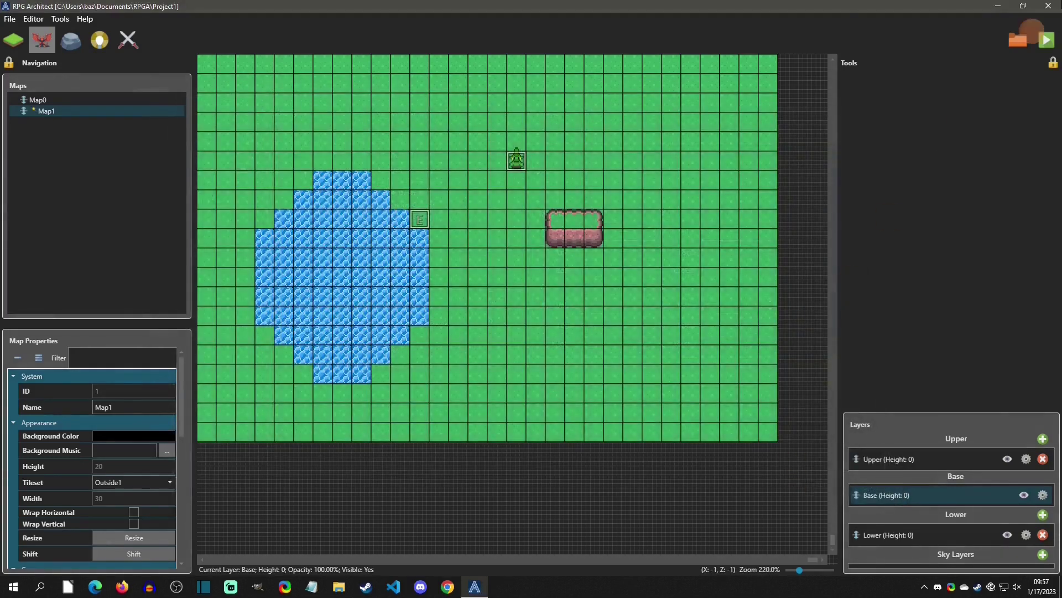
key(F5)
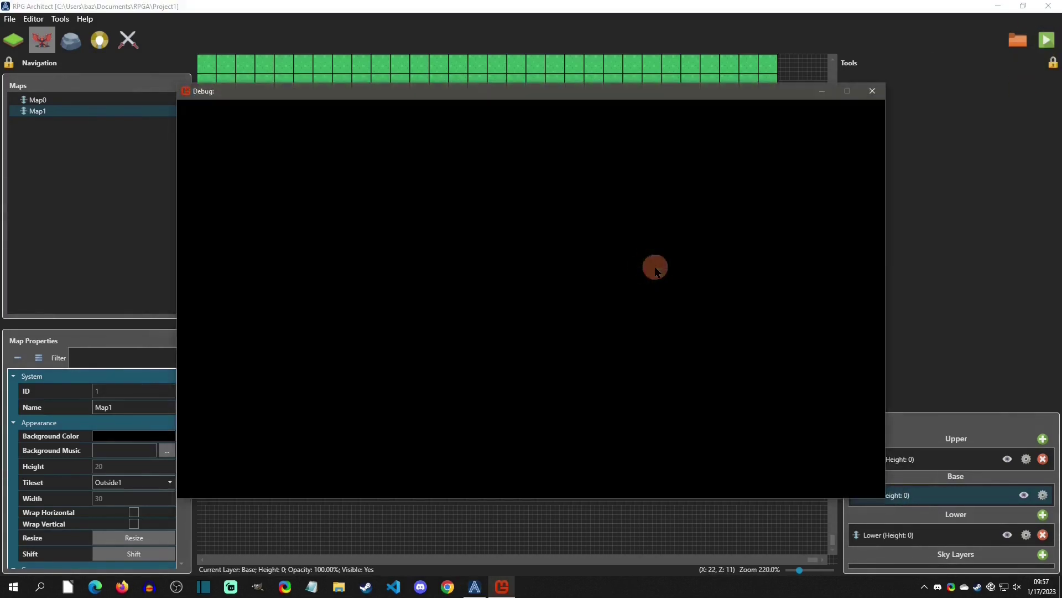
key(Down)
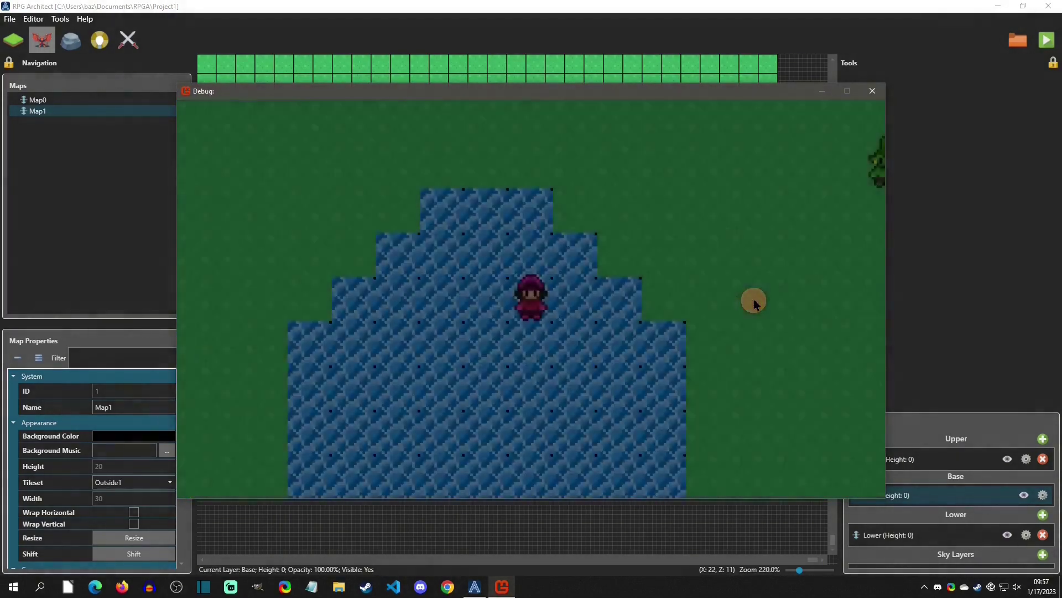
key(Right)
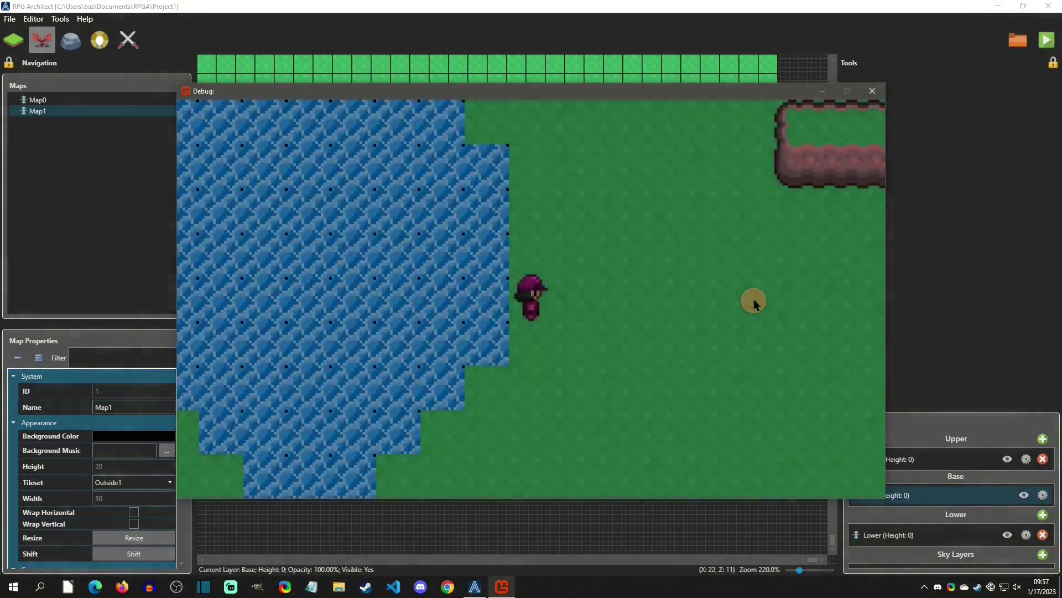
key(Right)
key(Up)
- Close the playtest window and reopen Map0 in the editor
click(875, 89)
click(40, 100)
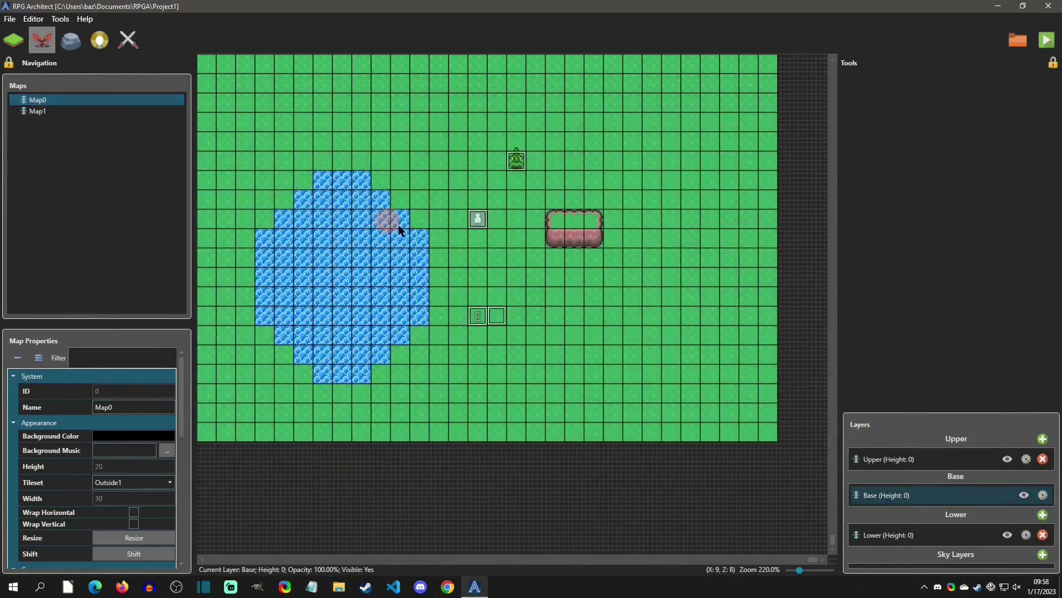
click(495, 325)
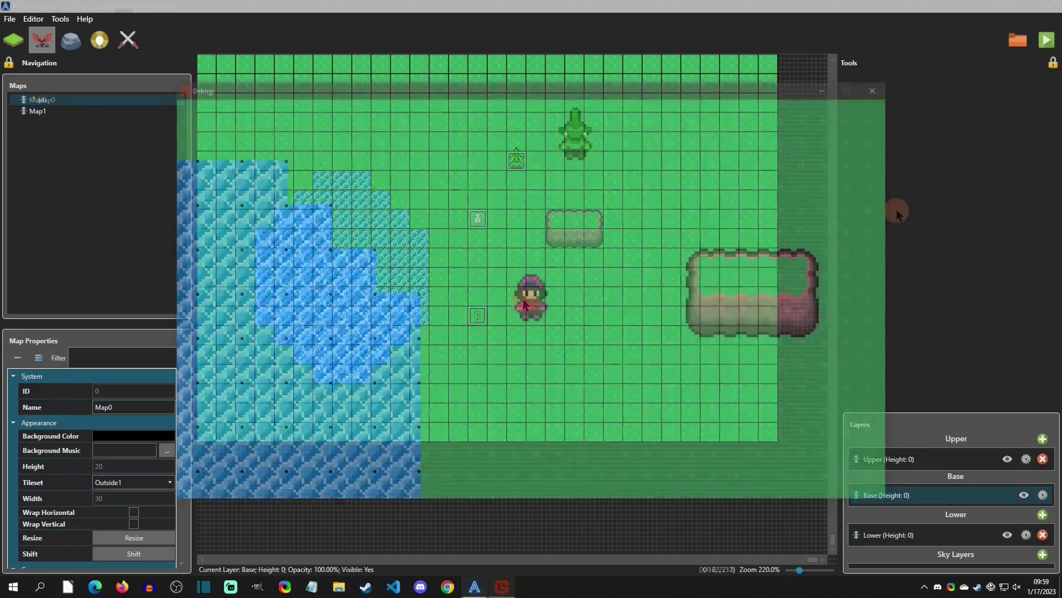
- Walk the player down, up, right, down, left and down through the map teleports
key(Down)
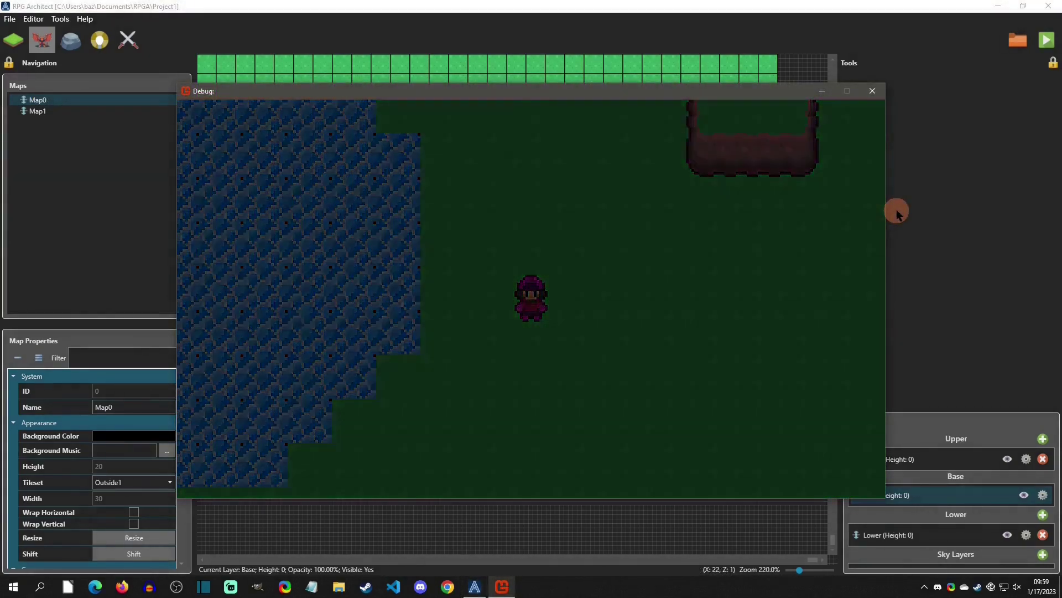
key(Up)
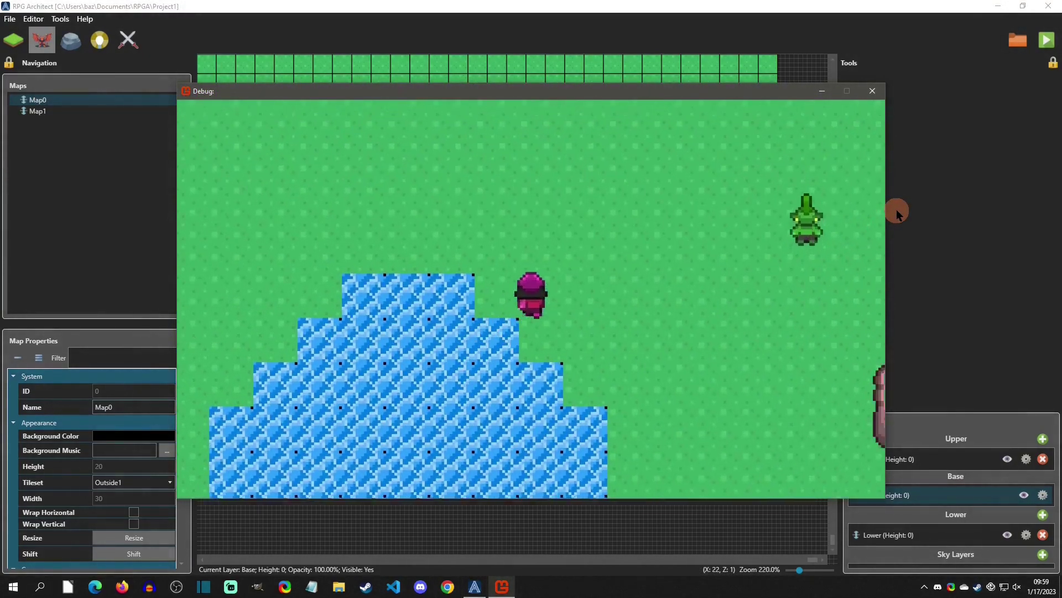
key(Right)
key(Down)
key(Left)
key(Down)
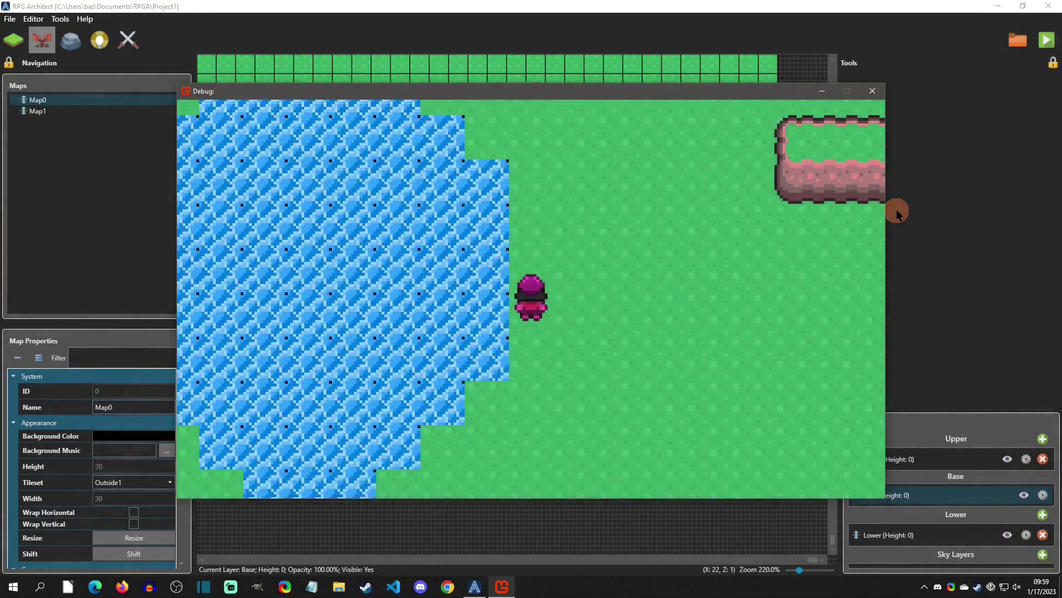